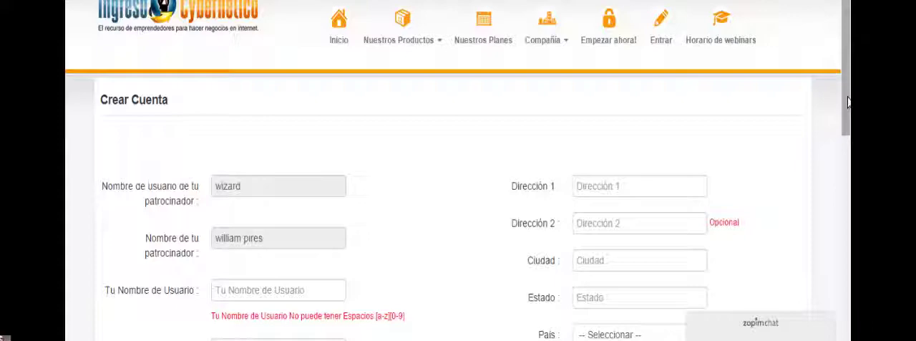
{"action": "left_click_drag", "start_coordinate": [847, 100], "coordinate": [847, 143]}
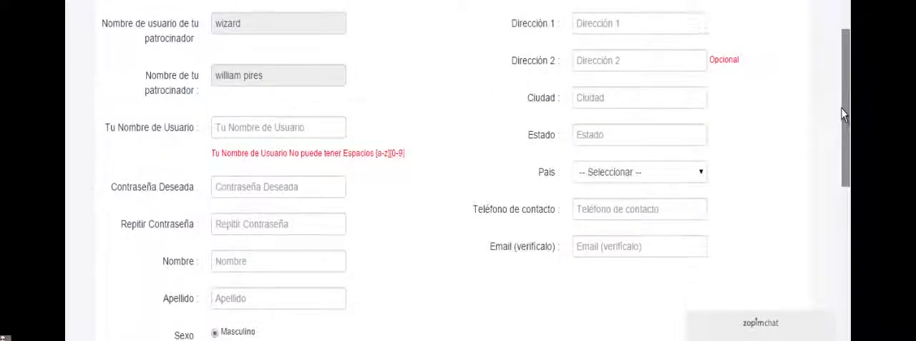
{"action": "mouse_move", "coordinate": [845, 126]}
{"action": "left_mouse_down"}
{"action": "mouse_move", "coordinate": [845, 115]}
{"action": "mouse_move", "coordinate": [840, 143]}
{"action": "mouse_move", "coordinate": [844, 15]}
{"action": "left_mouse_up"}
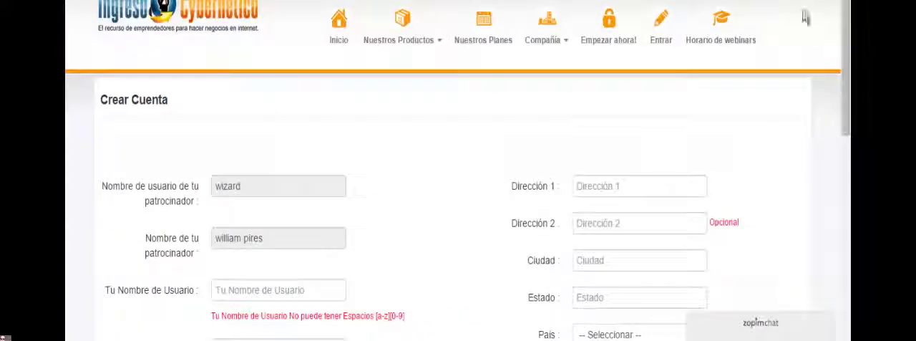
- Switch the site language from the top-right dropdown to English (Inglés)
{"action": "left_click", "coordinate": [793, 3]}
{"action": "left_click", "coordinate": [777, 11]}
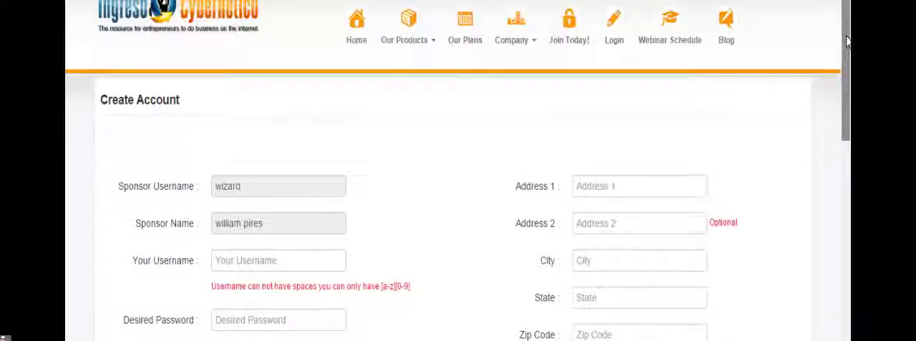
{"action": "left_click_drag", "start_coordinate": [845, 28], "coordinate": [846, 135]}
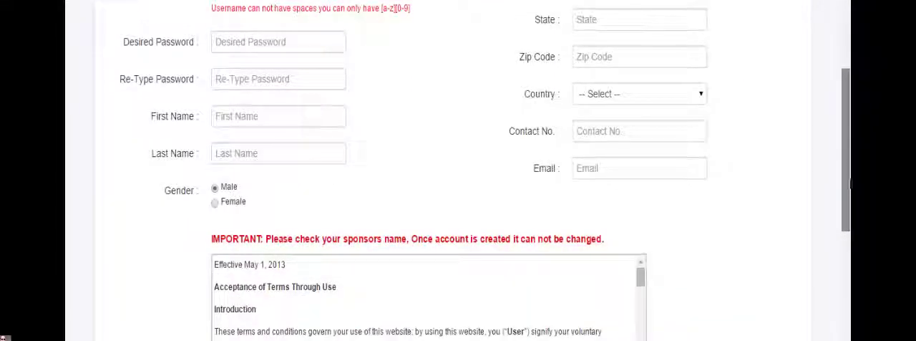
{"action": "left_click_drag", "start_coordinate": [848, 186], "coordinate": [846, 315]}
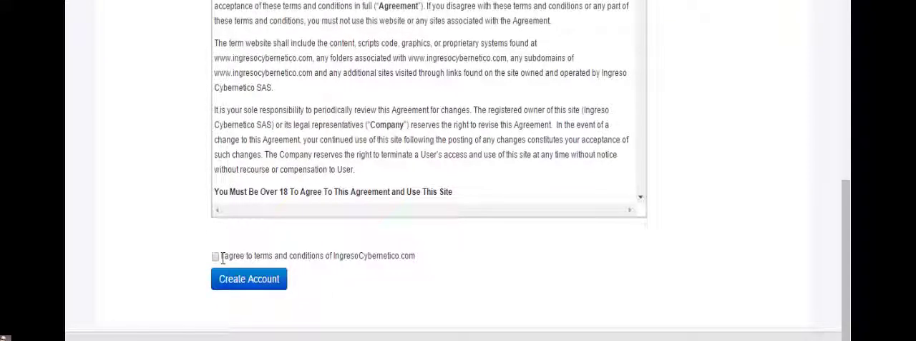